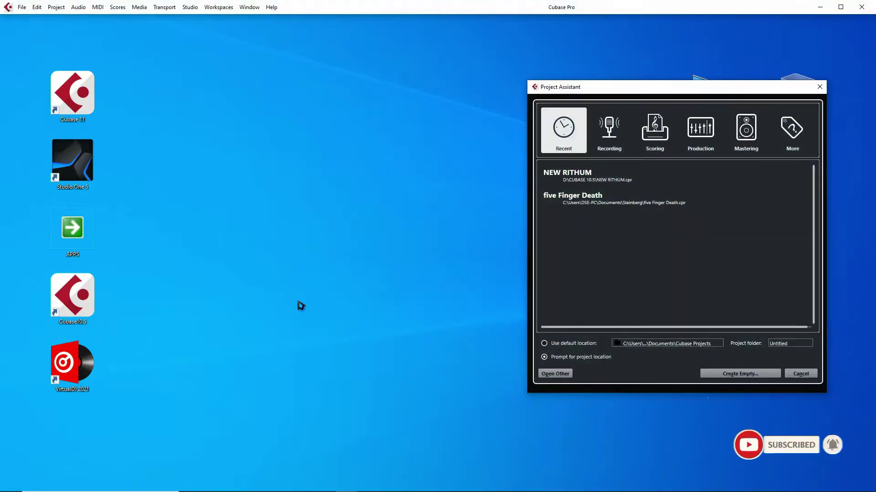
# Open the recent project NEW RITHUM, stop its playback and return the project cursor to the start.
pyautogui.click(572, 178)
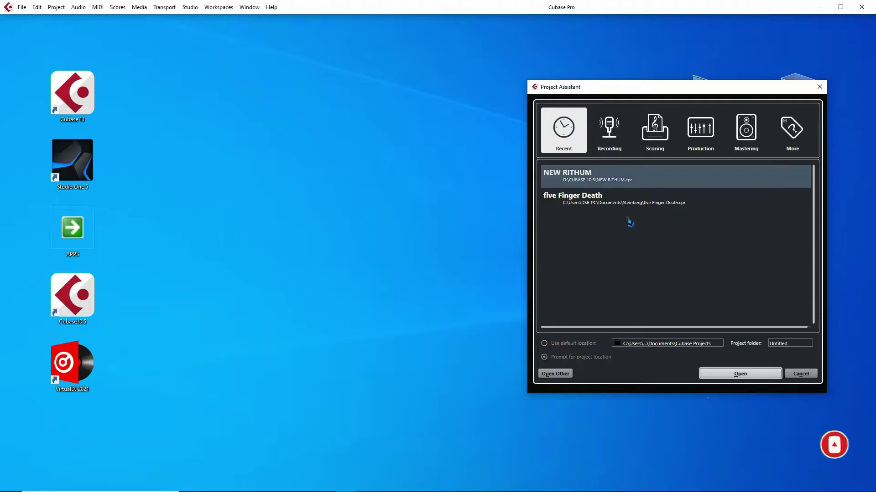
pyautogui.click(735, 375)
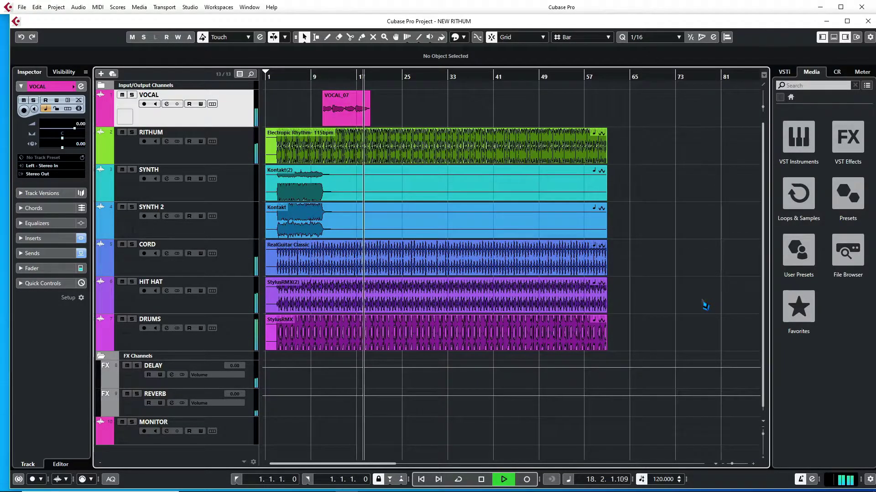
pyautogui.press('space')
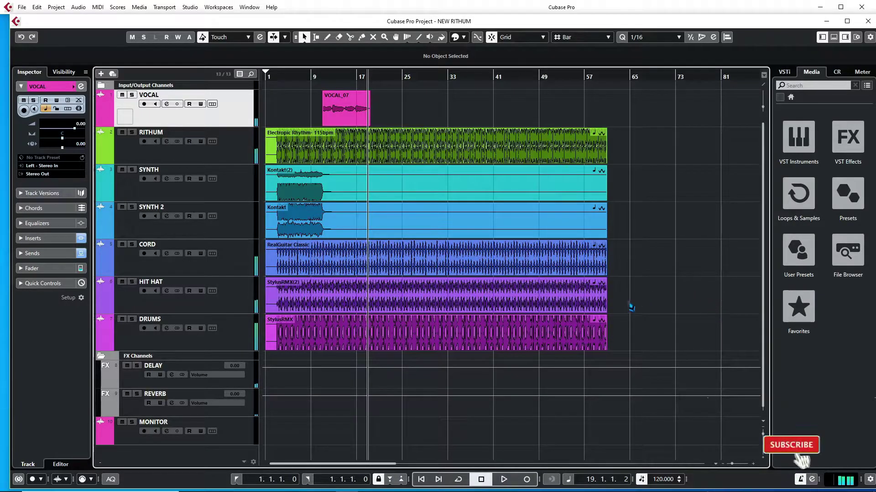
pyautogui.press('KP_Decimal')
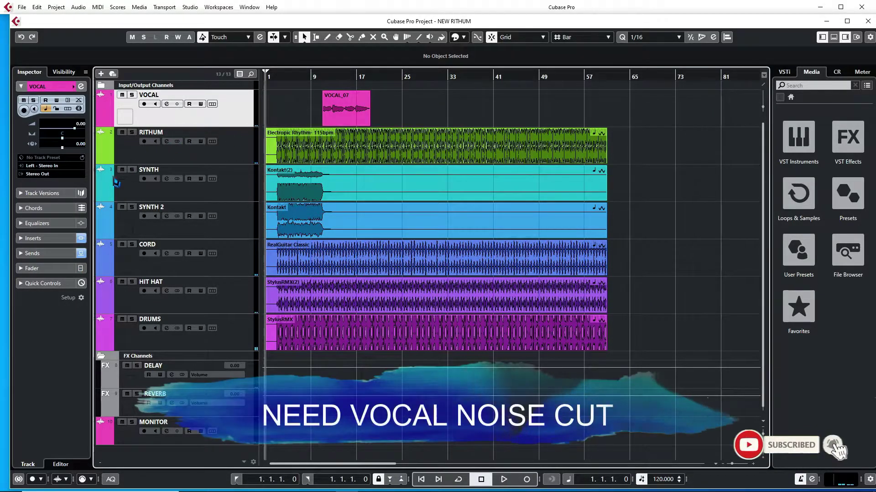
# Add X-Noise Mono to the second insert slot of the VOCAL track and move its window aside.
pyautogui.click(36, 238)
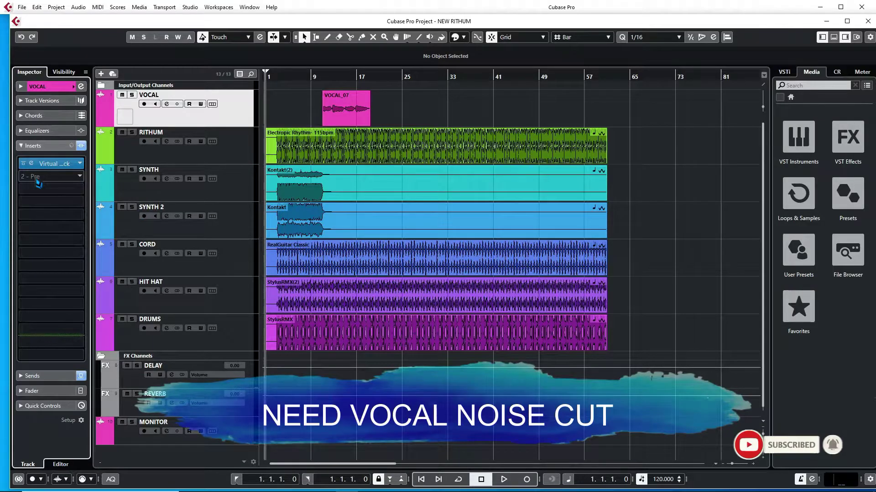
pyautogui.click(40, 178)
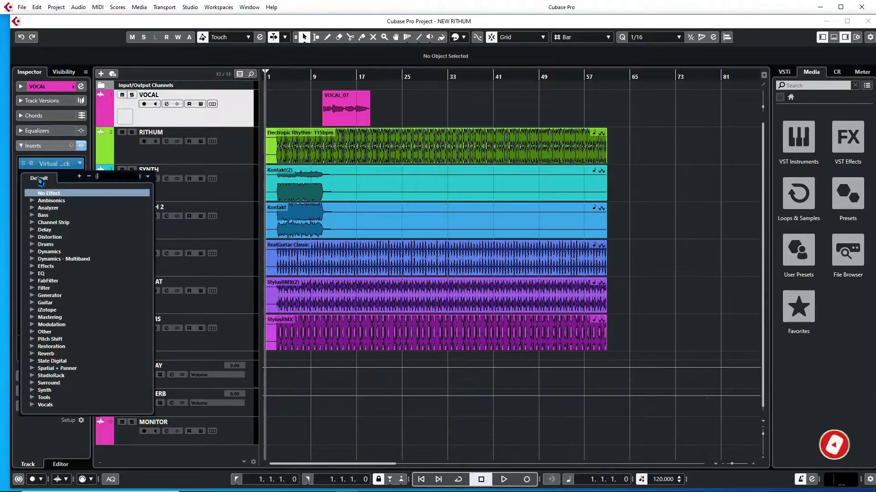
pyautogui.write('NOI')
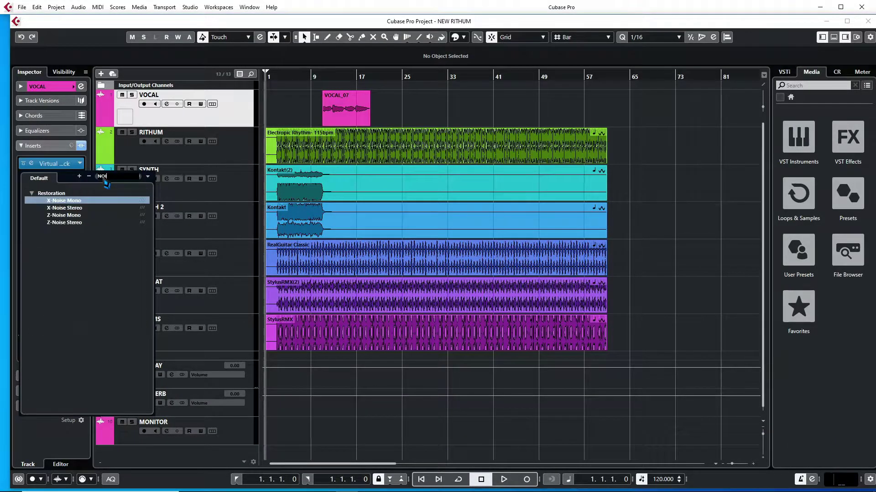
pyautogui.click(75, 207)
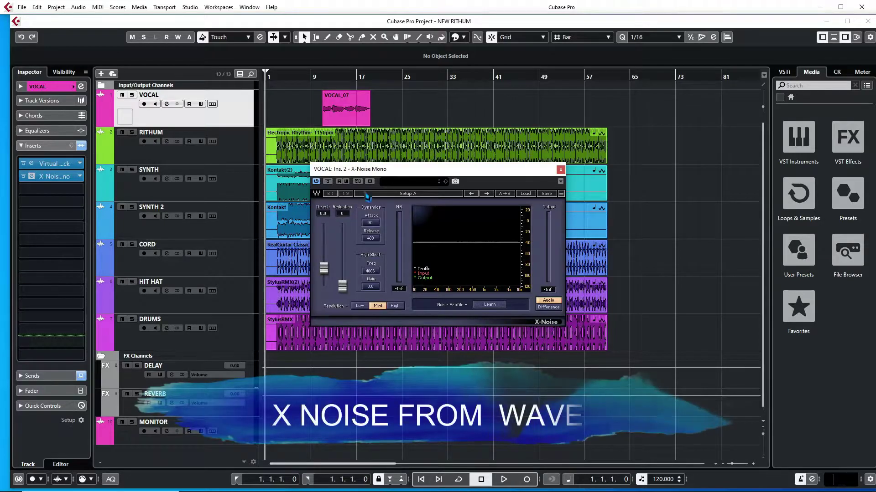
pyautogui.moveTo(408, 174); pyautogui.dragTo(505, 177)
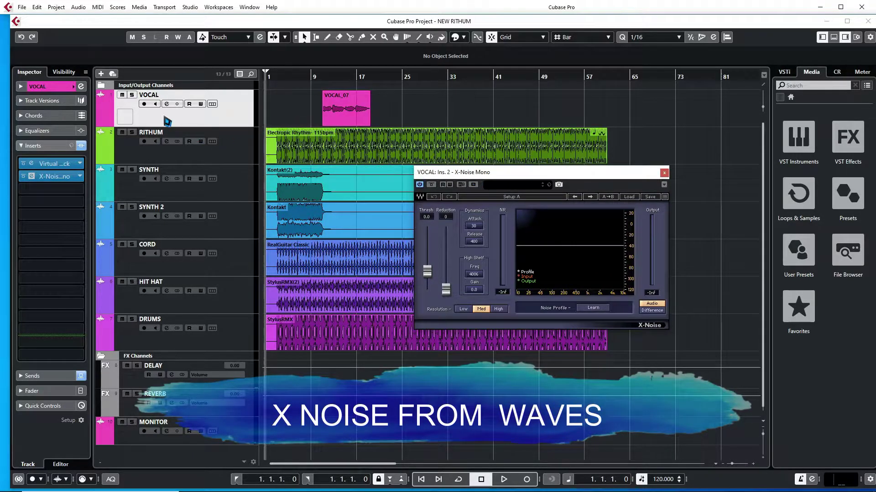
# With the VOCAL track soloed, set X-Noise's threshold to 5.9 and its reduction to 25.
pyautogui.click(133, 96)
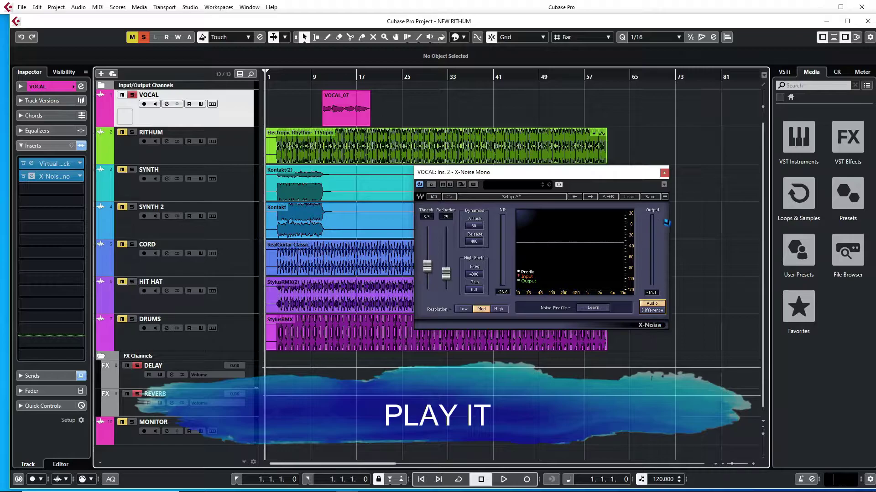
pyautogui.click(664, 172)
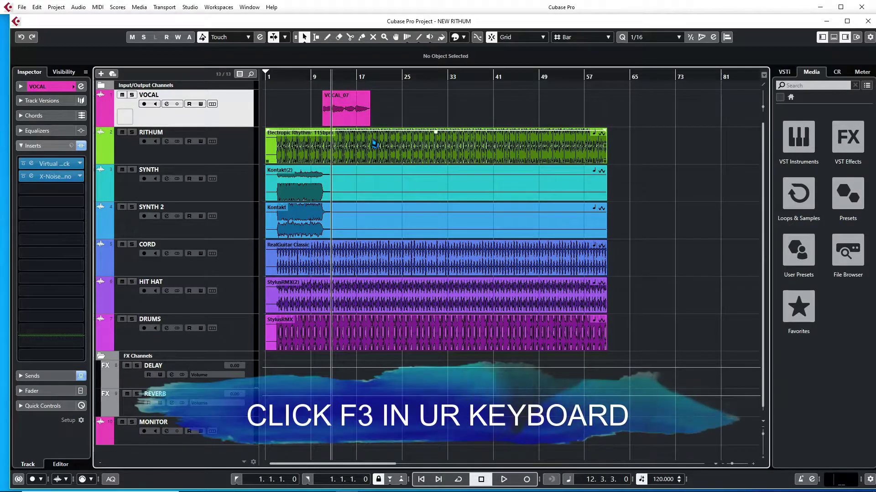
# Enable the Channel Latency display in the MixConsole and check the VOCAL channel's latency.
pyautogui.press('F3')
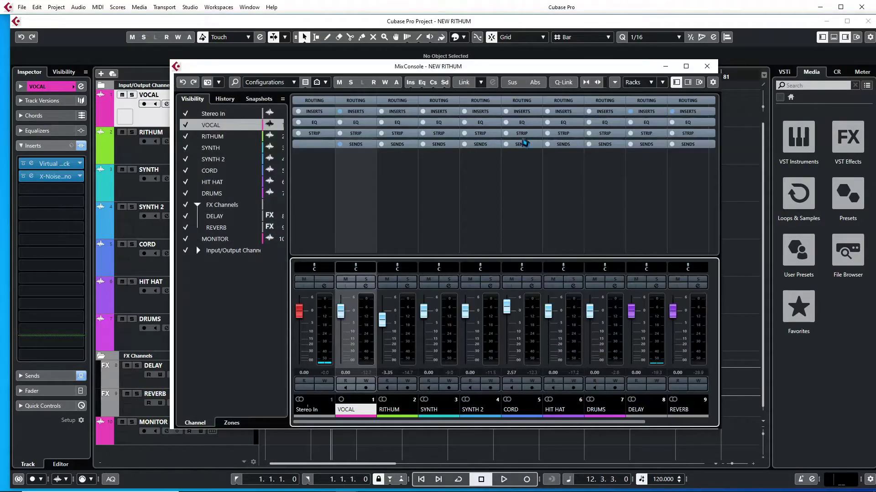
pyautogui.click(699, 82)
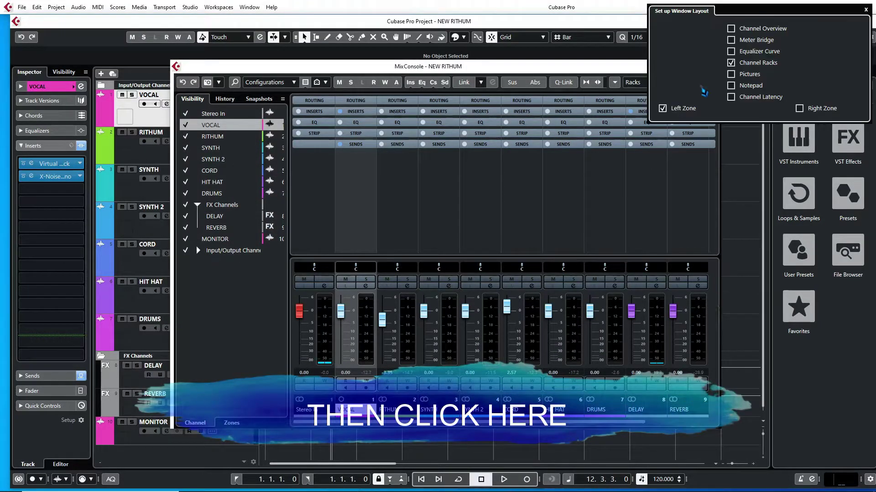
pyautogui.click(731, 97)
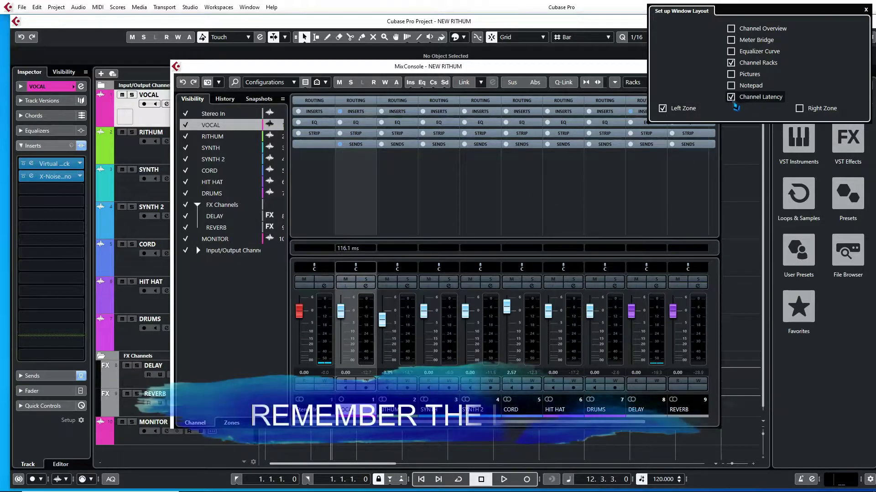
pyautogui.press('F3')
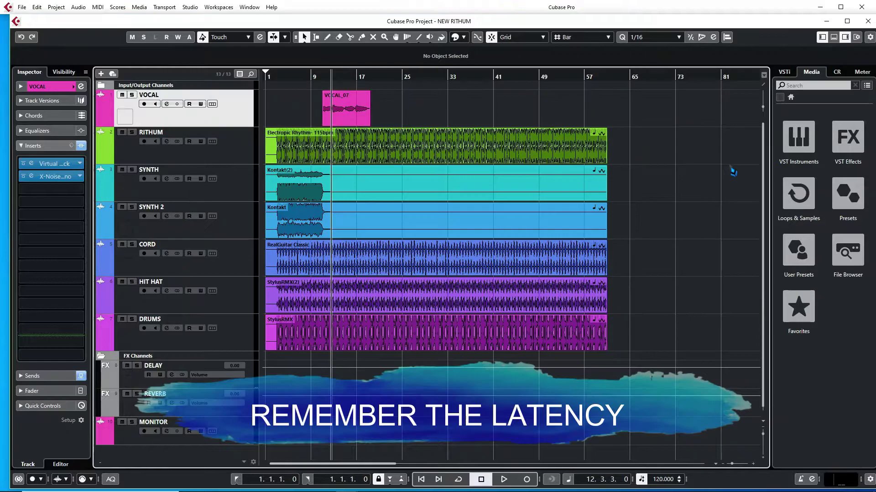
pyautogui.press('F3')
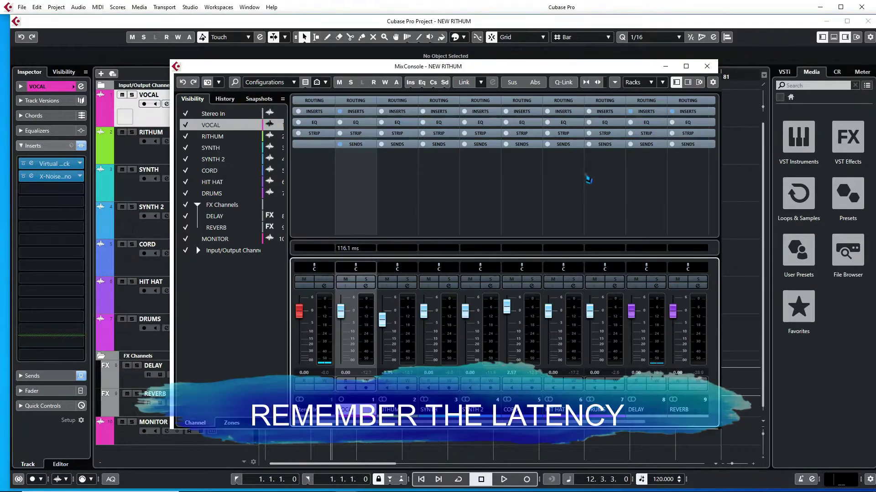
pyautogui.click(712, 69)
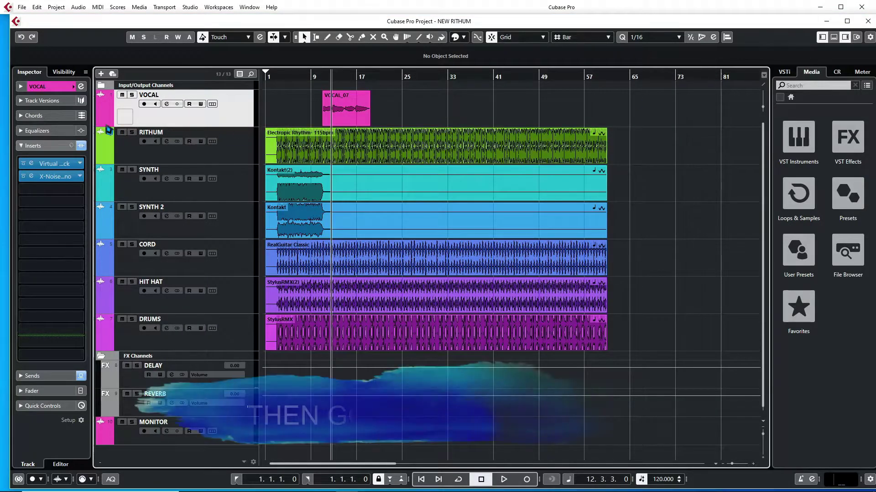
# Set the VOCAL track's time delay to -116.1 ms.
pyautogui.click(45, 87)
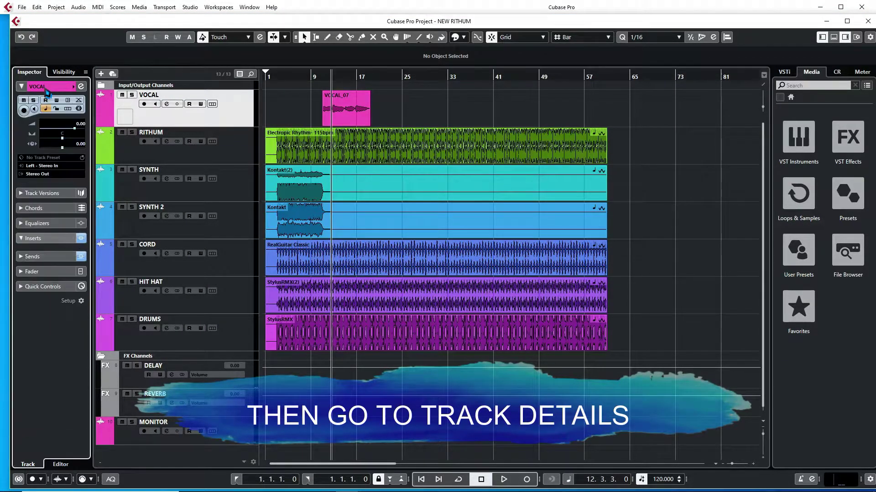
pyautogui.doubleClick(79, 143)
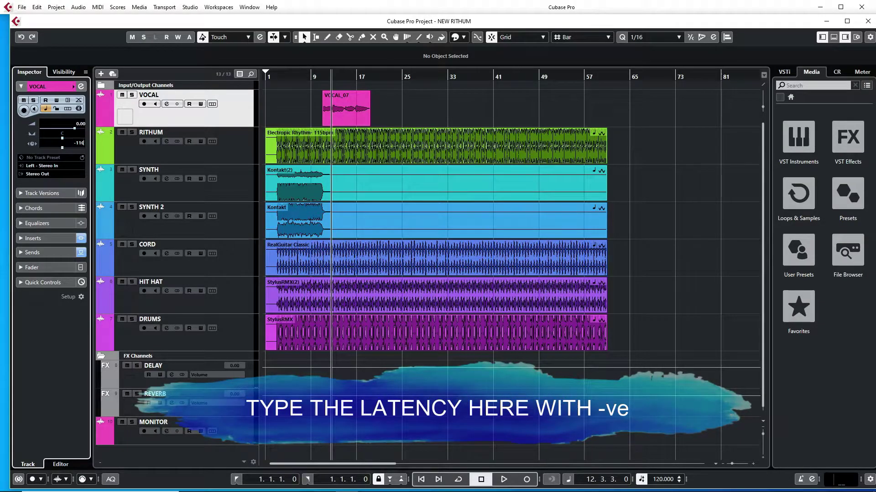
pyautogui.write('.1')
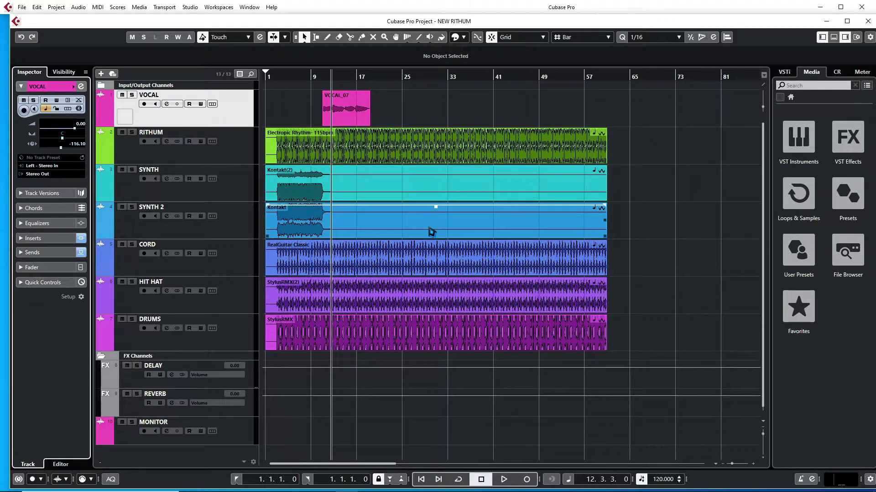
# Recheck the VOCAL channel's latency in the MixConsole and play the project from about bar 7.
pyautogui.press('F3')
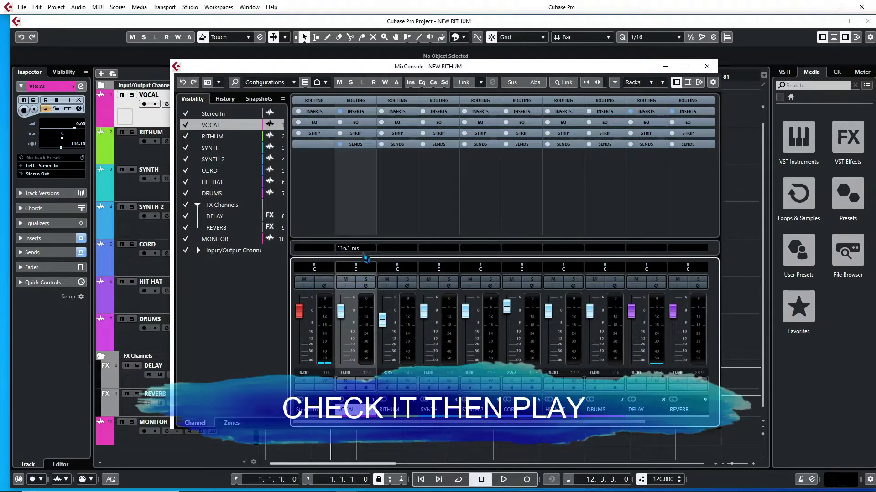
pyautogui.press('F3')
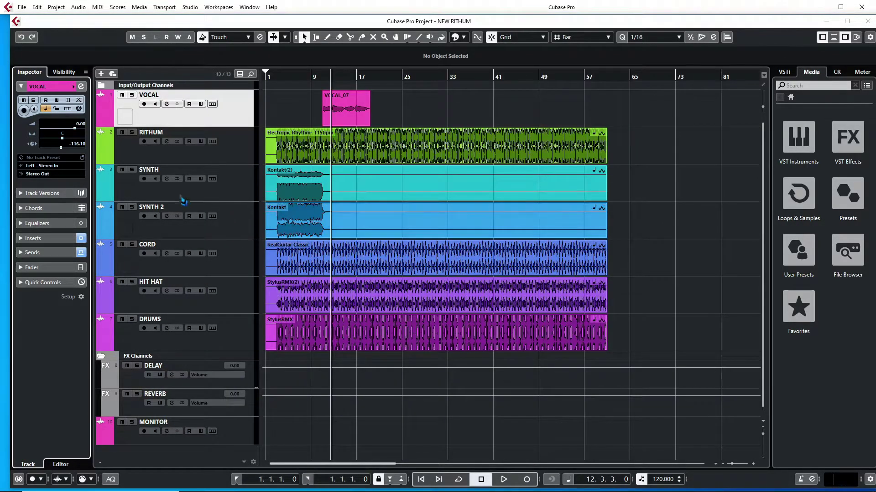
pyautogui.click(301, 74)
pyautogui.press('space')
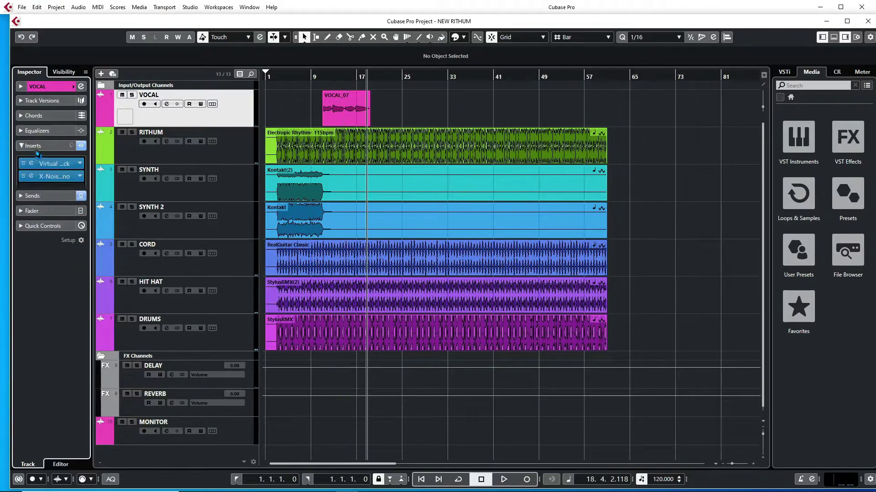
# Add DeBreath Mono to the third insert slot of the VOCAL track and move its window aside.
pyautogui.click(46, 146)
pyautogui.click(48, 189)
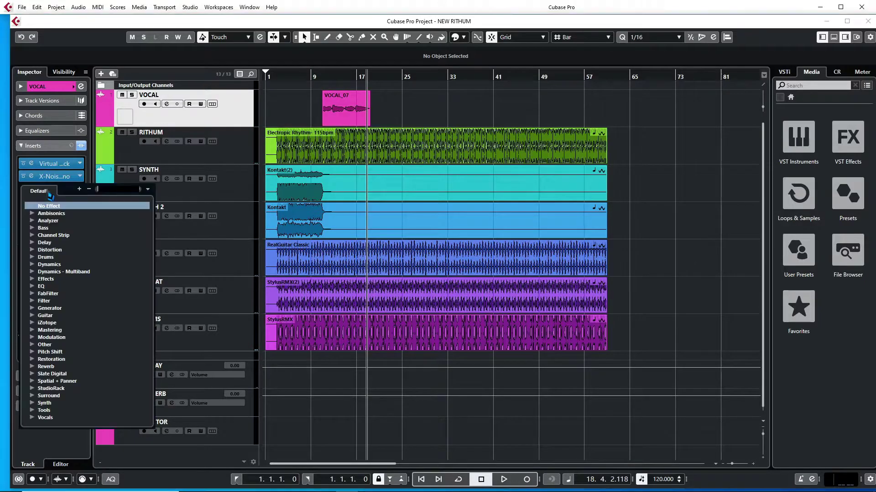
pyautogui.write('D')
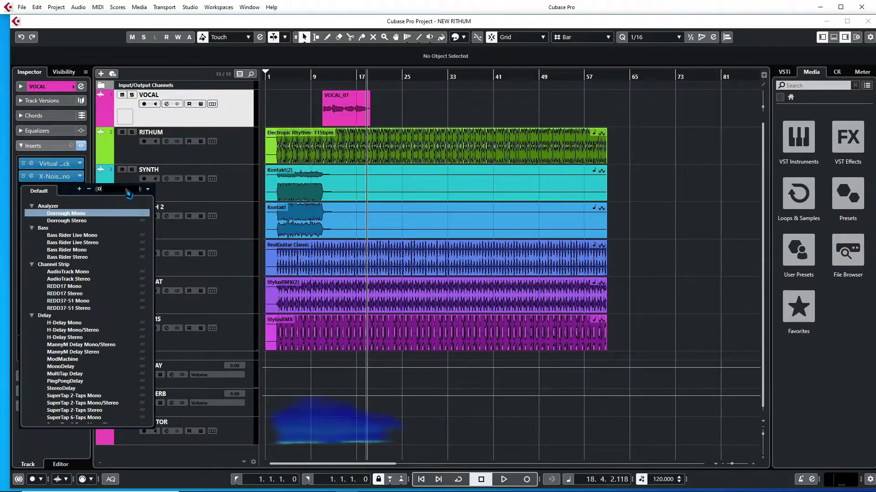
pyautogui.write('EB')
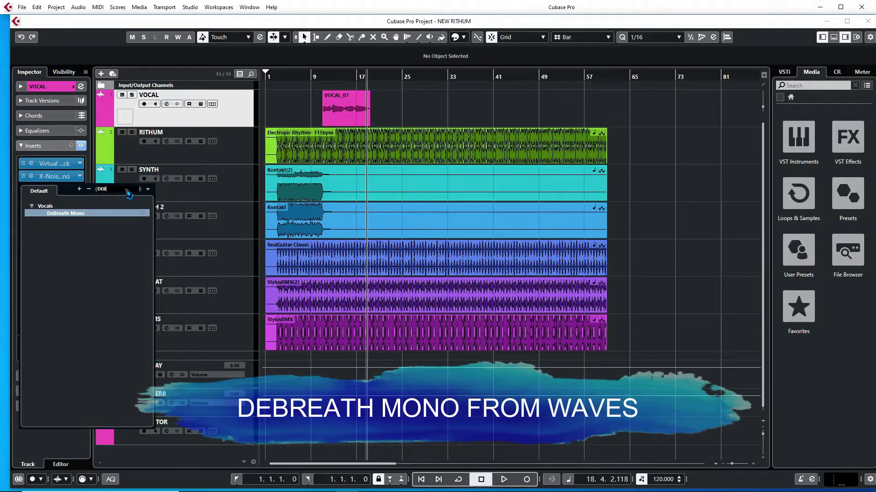
pyautogui.click(65, 214)
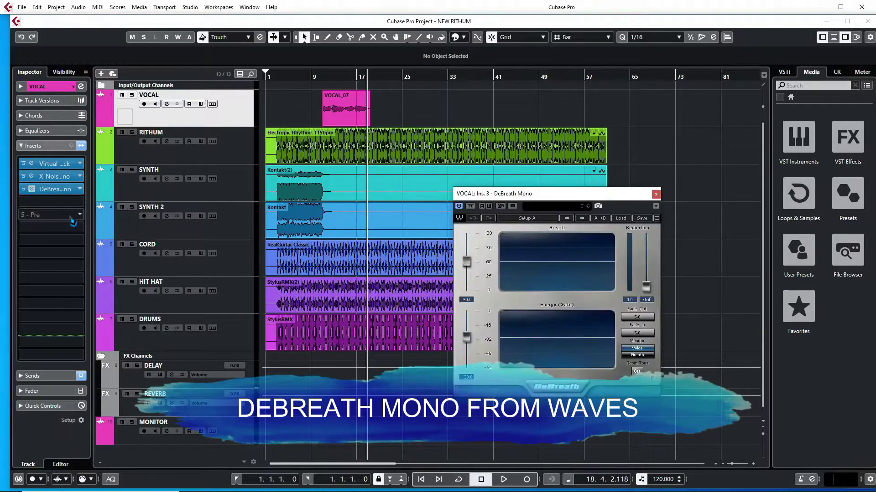
pyautogui.moveTo(541, 201); pyautogui.dragTo(612, 132)
# Play the project from about bar 9 with DeBreath active and check the VOCAL channel's latency in the MixConsole.
pyautogui.click(311, 77)
pyautogui.press('space')
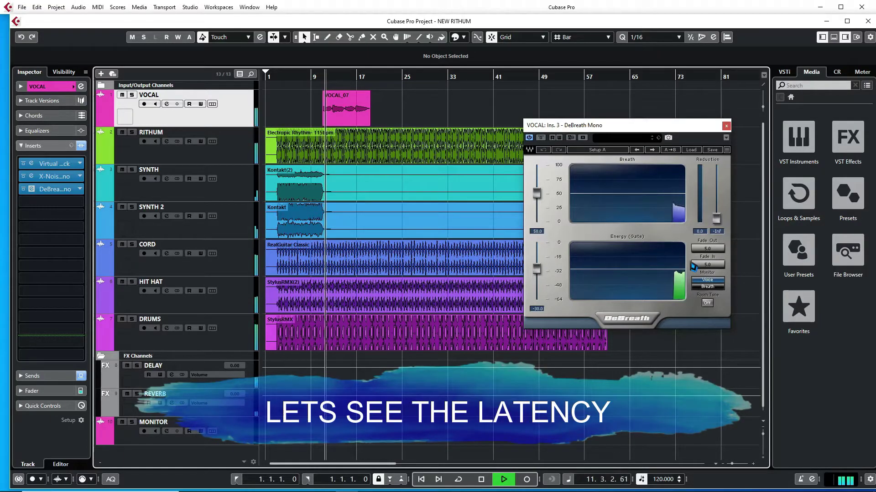
pyautogui.press('space')
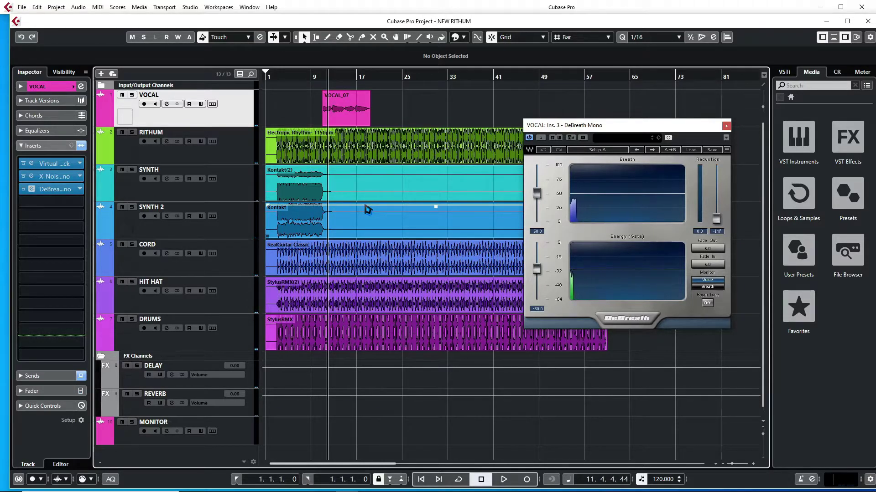
pyautogui.press('F3')
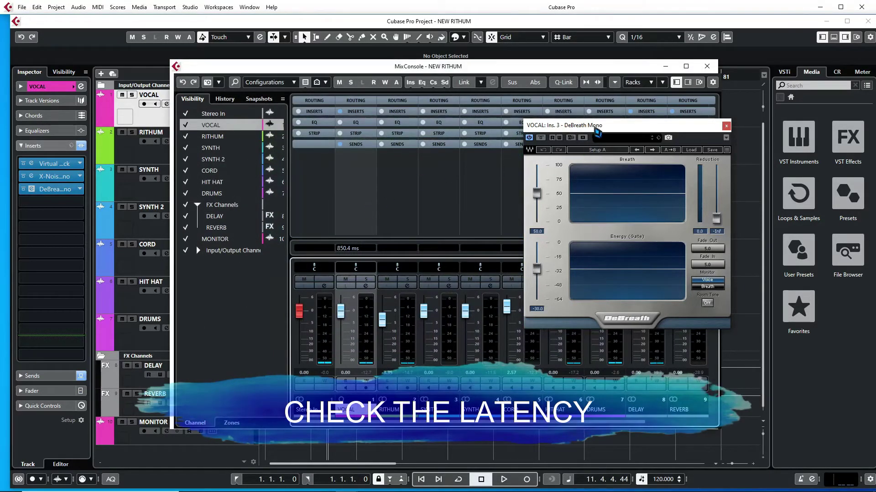
pyautogui.click(726, 126)
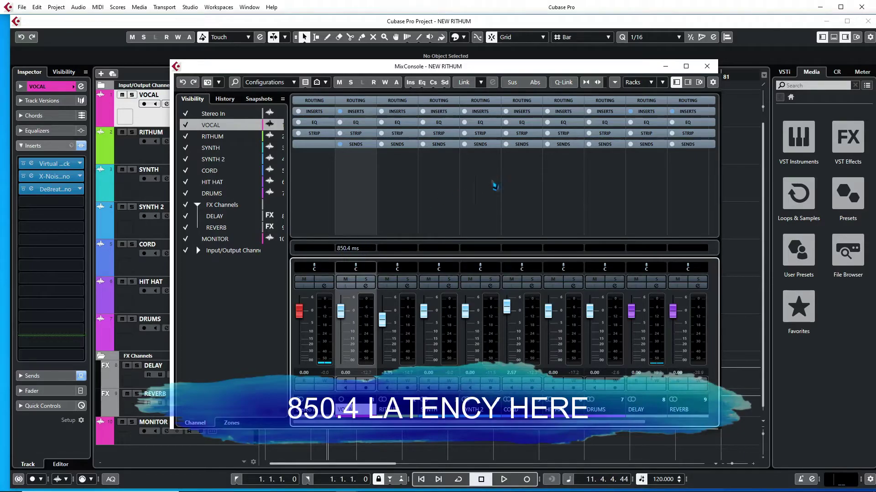
# Set the VOCAL track's time delay to -854.4 ms.
pyautogui.click(63, 91)
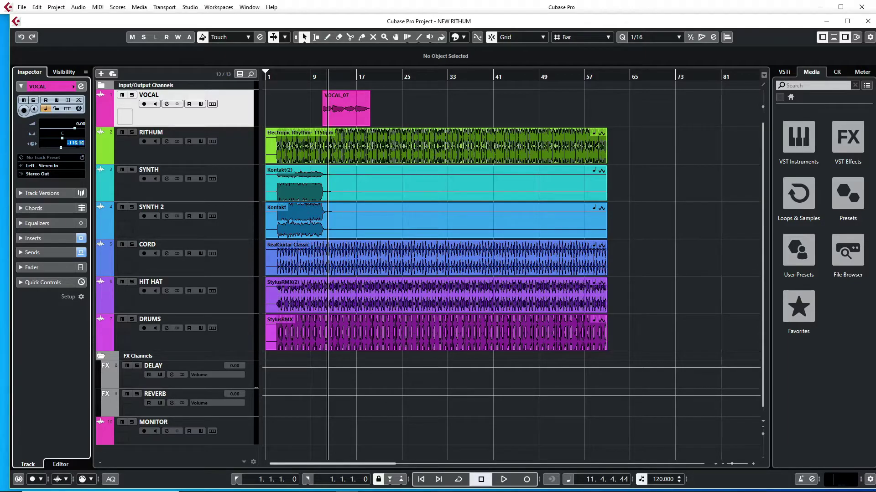
pyautogui.press('BackSpace')
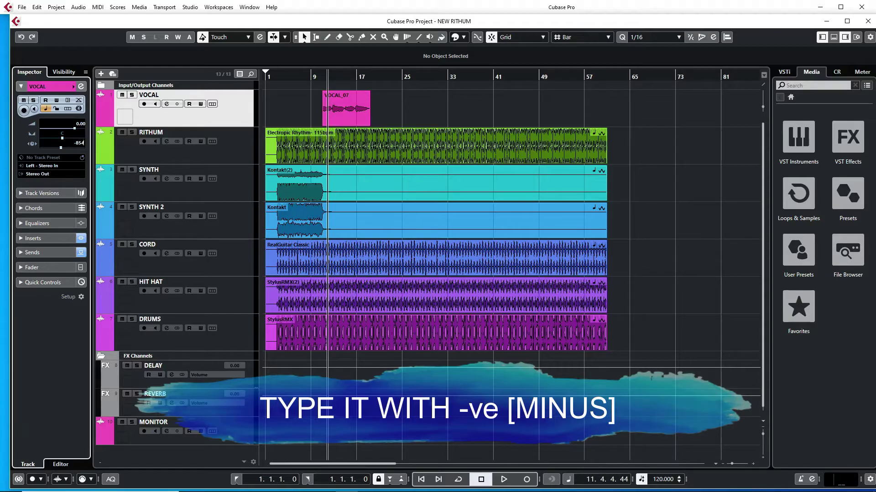
pyautogui.write('-854.4')
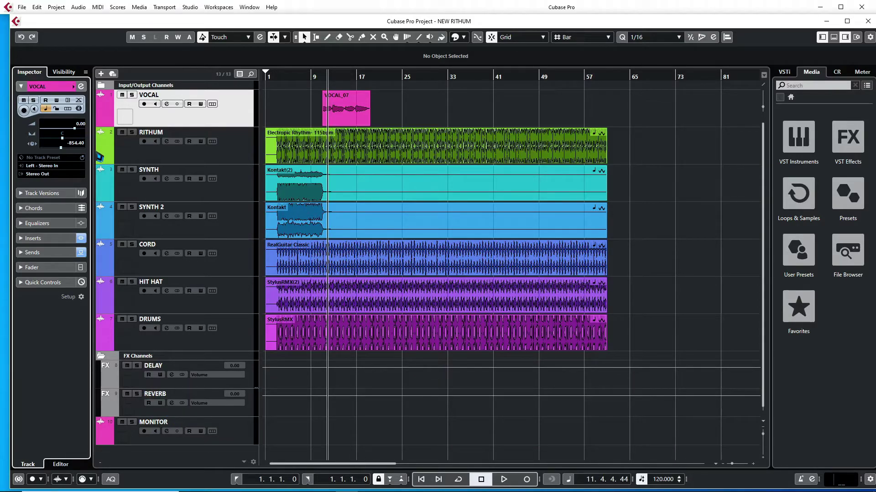
# Place the VOCAL track's X-Noise and DeBreath windows side by side and play the project from bar 7.
pyautogui.click(205, 106)
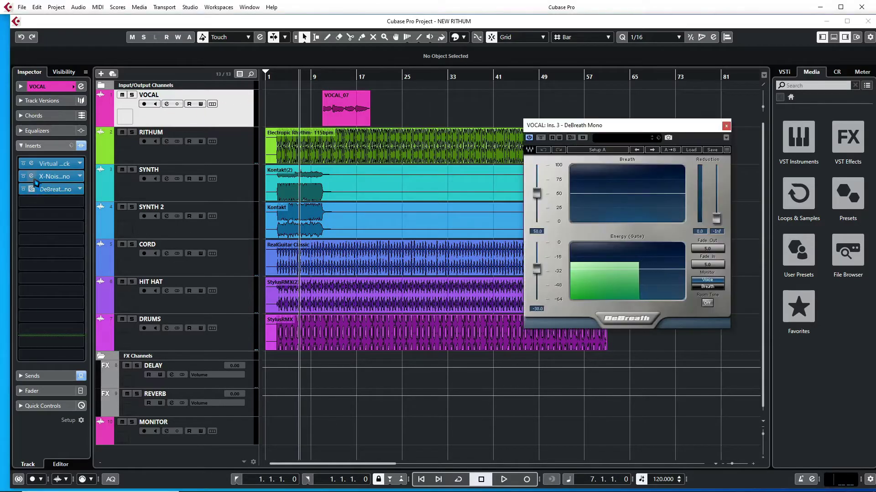
pyautogui.moveTo(511, 179); pyautogui.dragTo(305, 222)
pyautogui.moveTo(587, 129); pyautogui.dragTo(635, 226)
pyautogui.moveTo(416, 214); pyautogui.dragTo(471, 235)
pyautogui.press('space')
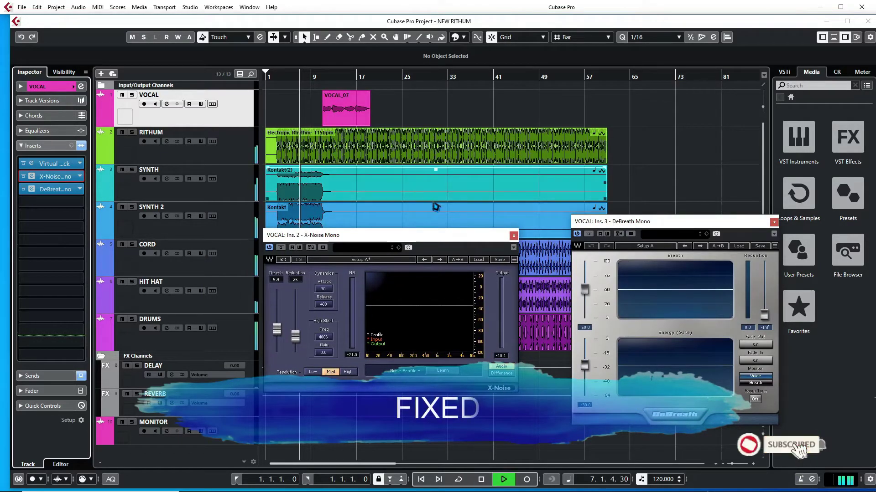